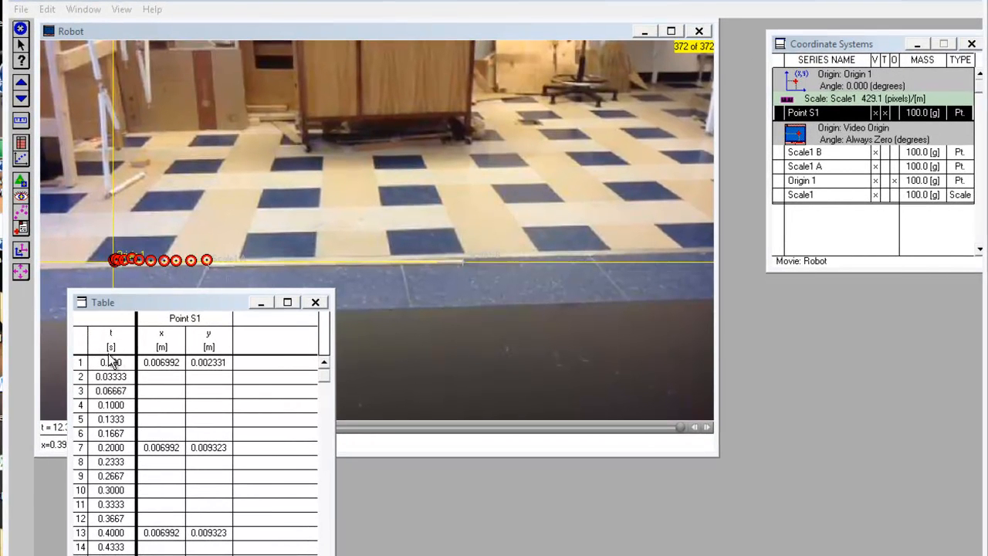
click(112, 361)
click(115, 377)
click(126, 406)
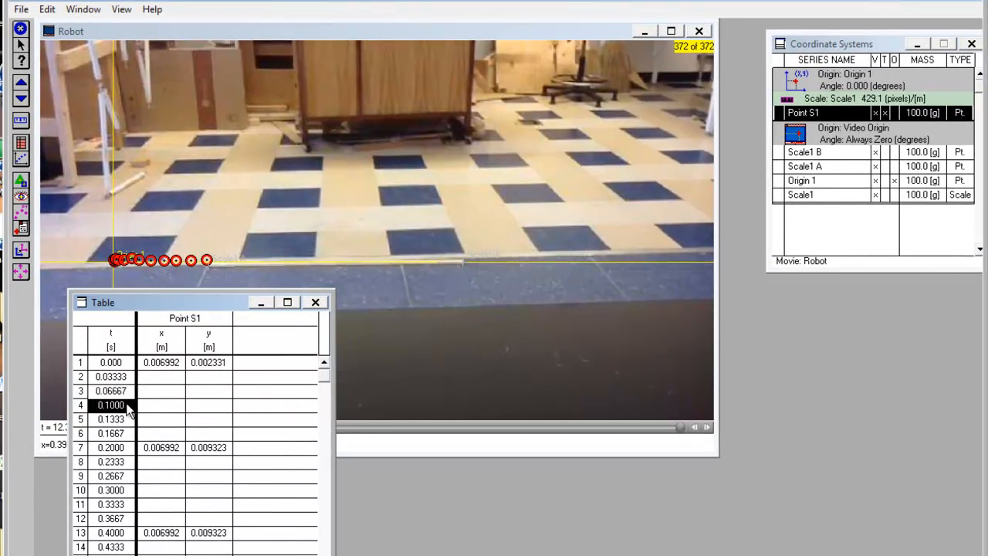
click(170, 363)
click(204, 364)
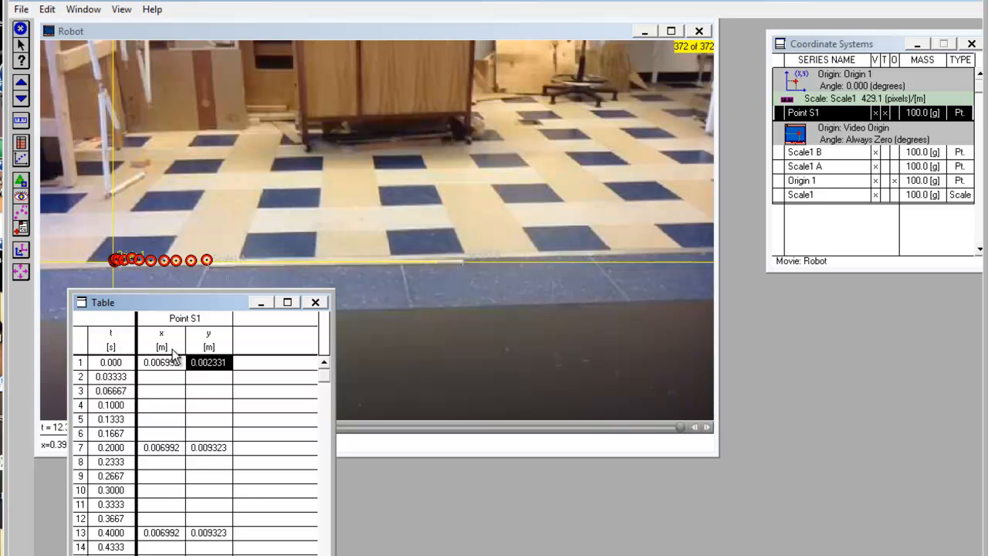
click(163, 348)
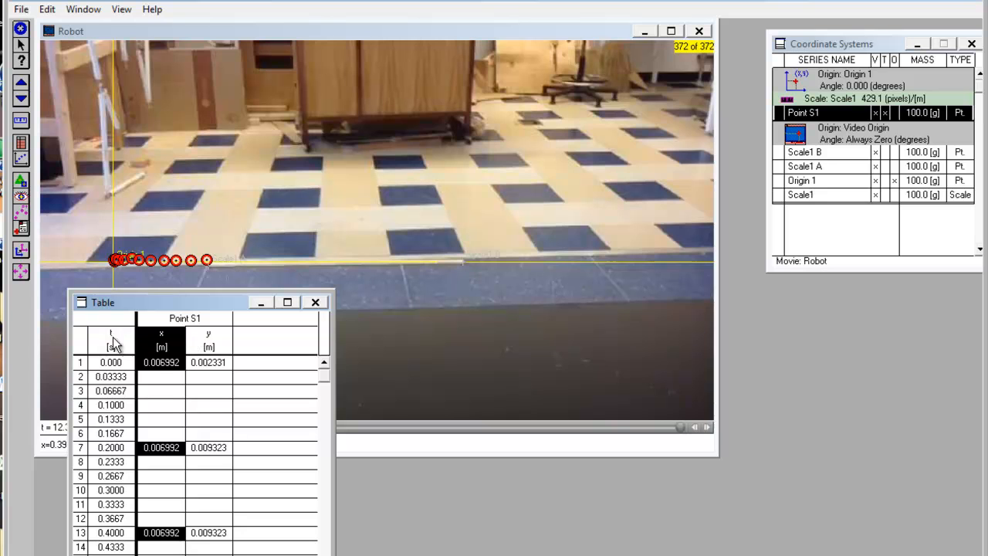
- Select the whole Point S1 table with its t, x and y columns and copy its data
click(86, 343)
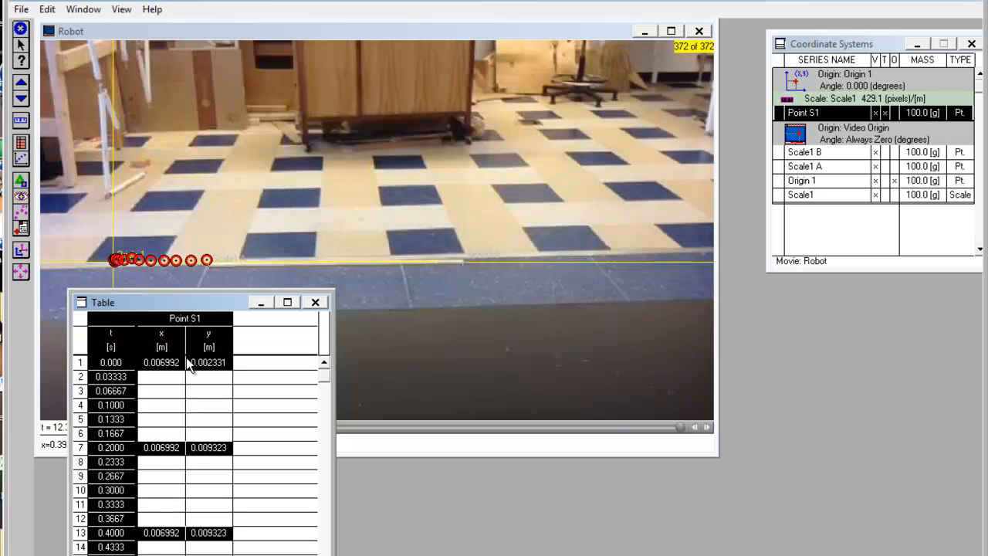
click(49, 9)
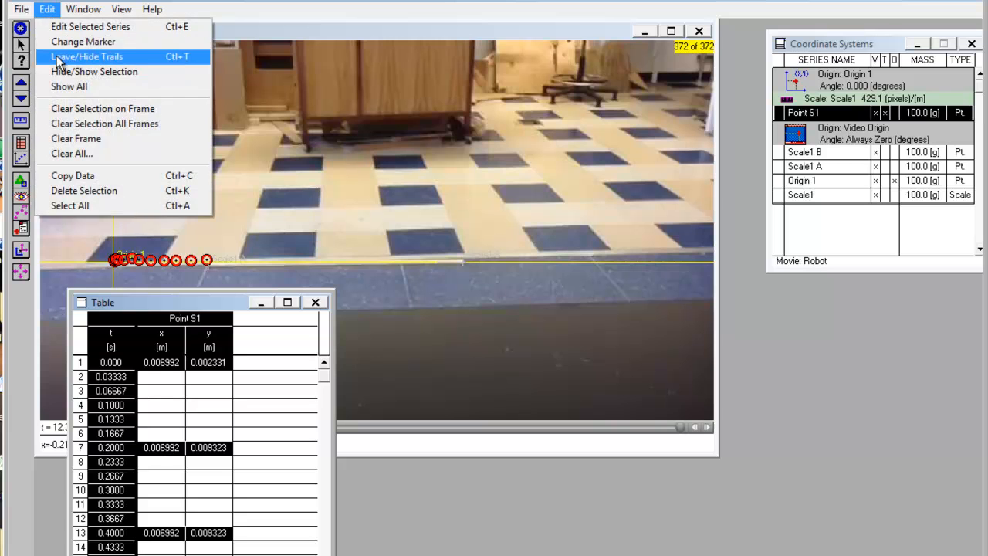
click(88, 177)
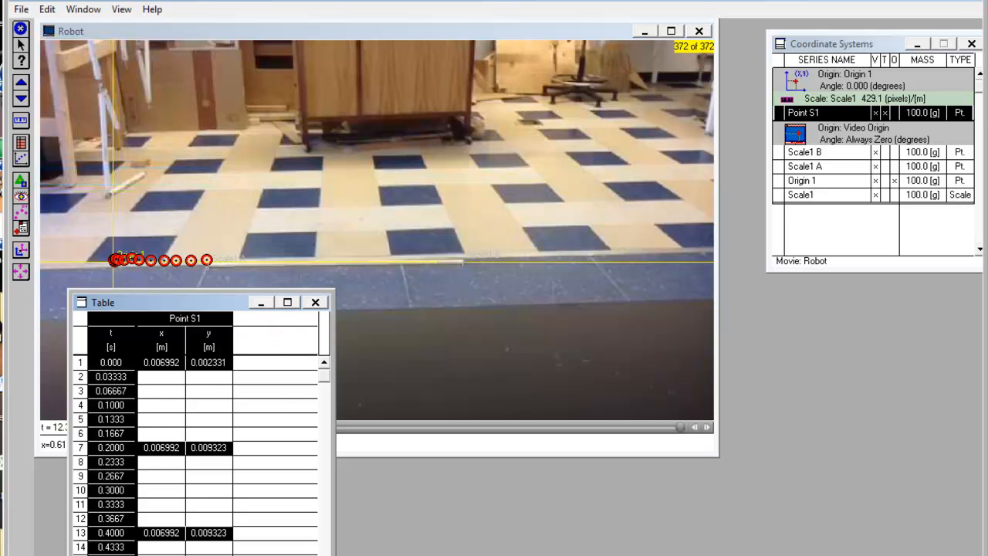
- Switch to Fathom and place a new collection in the empty document
click(301, 554)
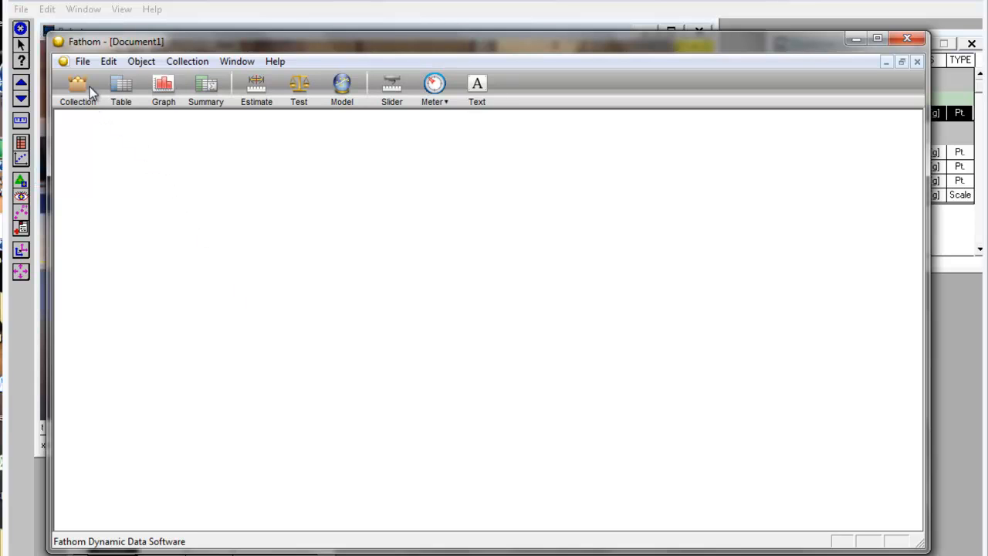
drag(82, 85, 128, 161)
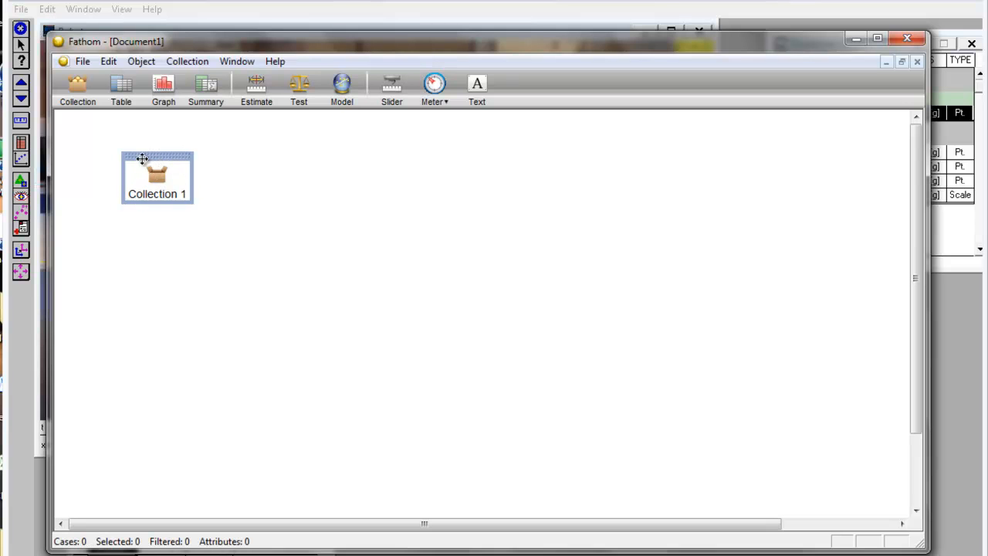
click(173, 252)
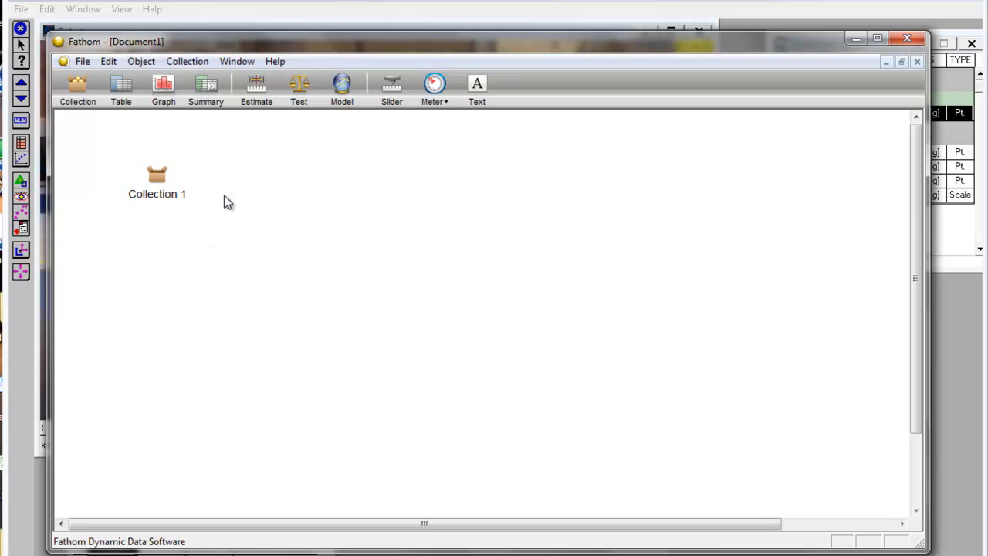
- Paste the copied data into the new collection as cases
click(167, 190)
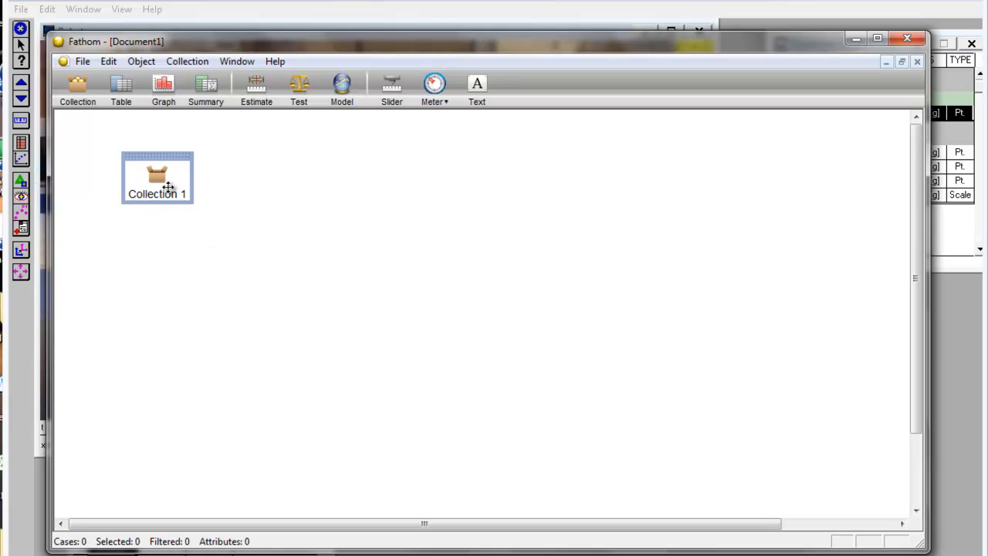
click(106, 64)
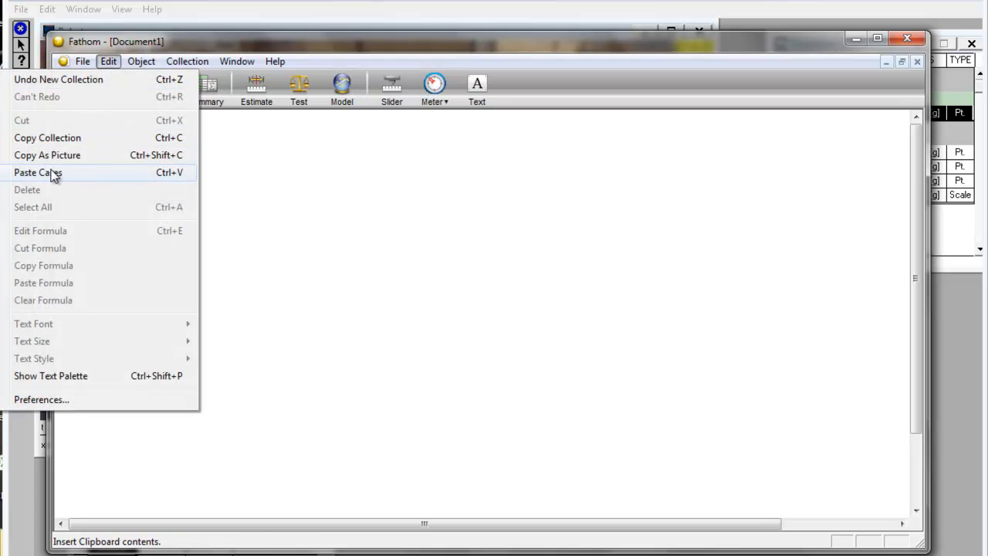
click(83, 175)
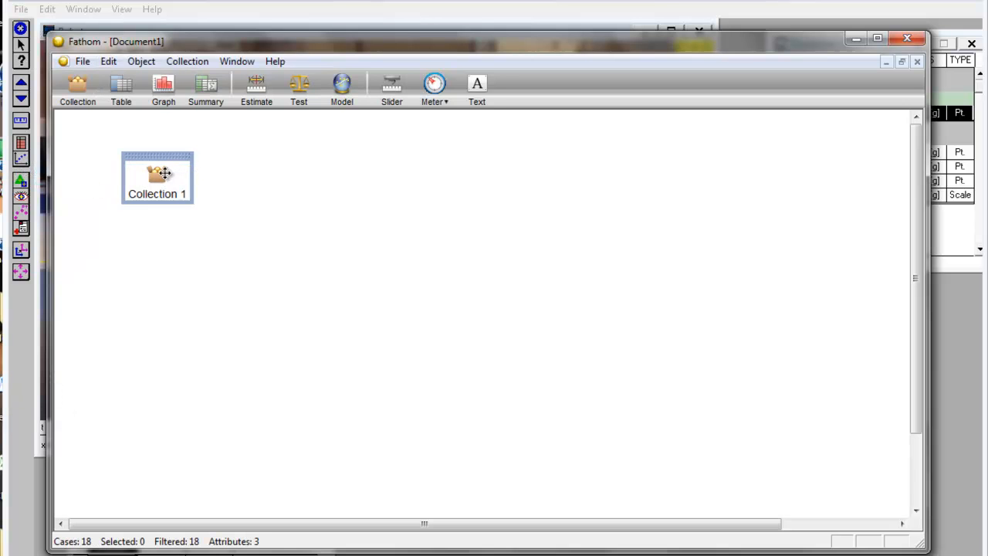
- Add a case table for the collection and enlarge it until all three data columns are fully visible
drag(126, 104, 158, 158)
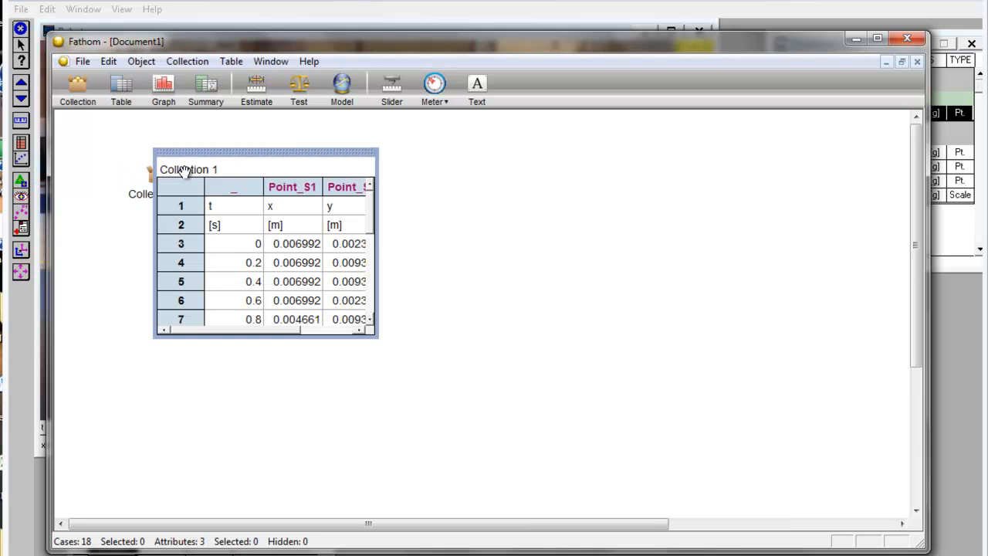
drag(376, 334, 410, 454)
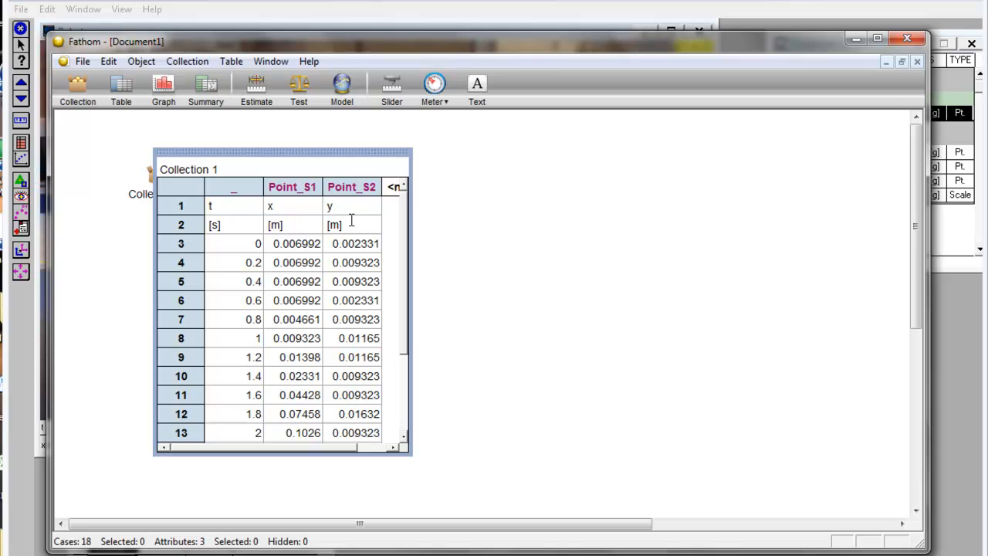
click(241, 206)
double_click(222, 206)
double_click(291, 207)
double_click(336, 207)
- Rename the three attributes of the case table, in order, as t, x and y
click(240, 188)
click(241, 188)
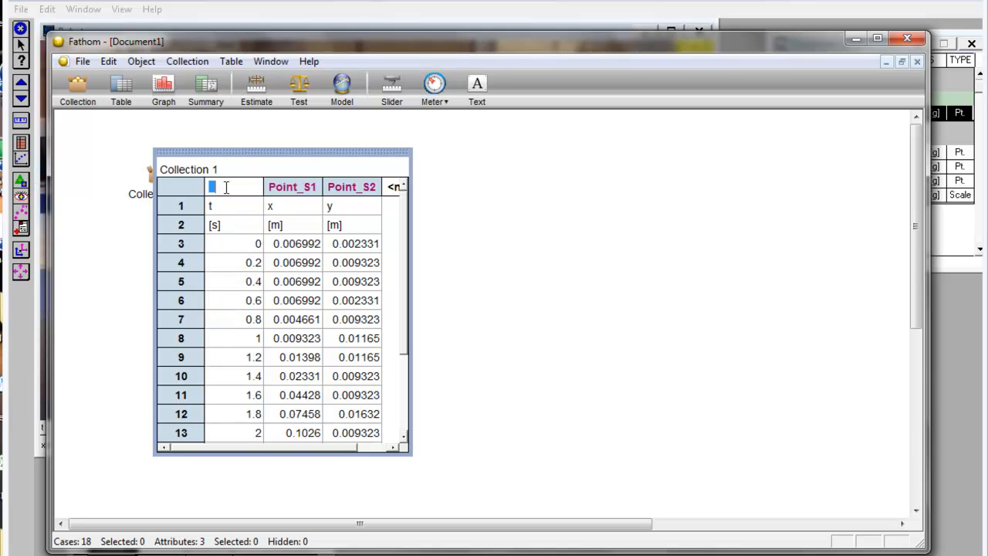
key(Tab)
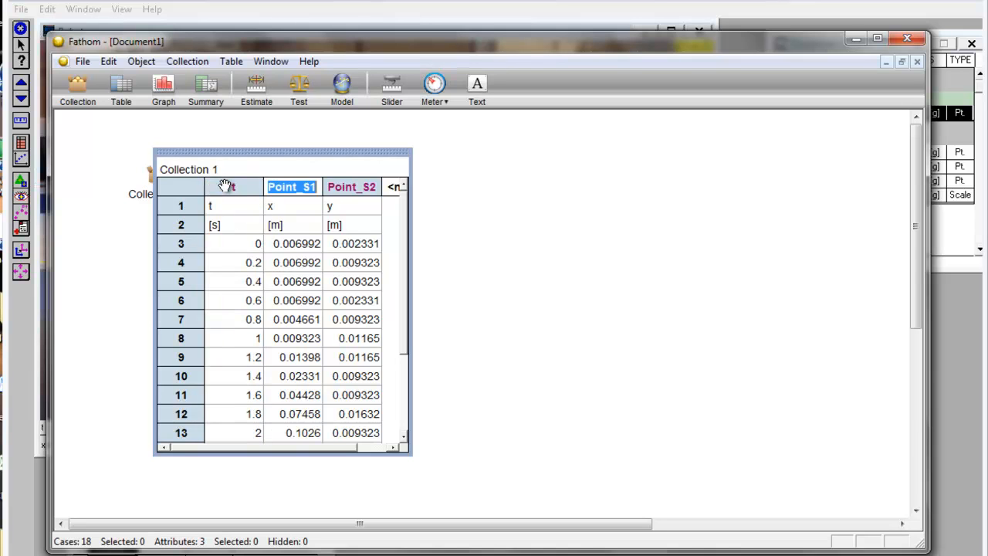
text(x)
key(Tab)
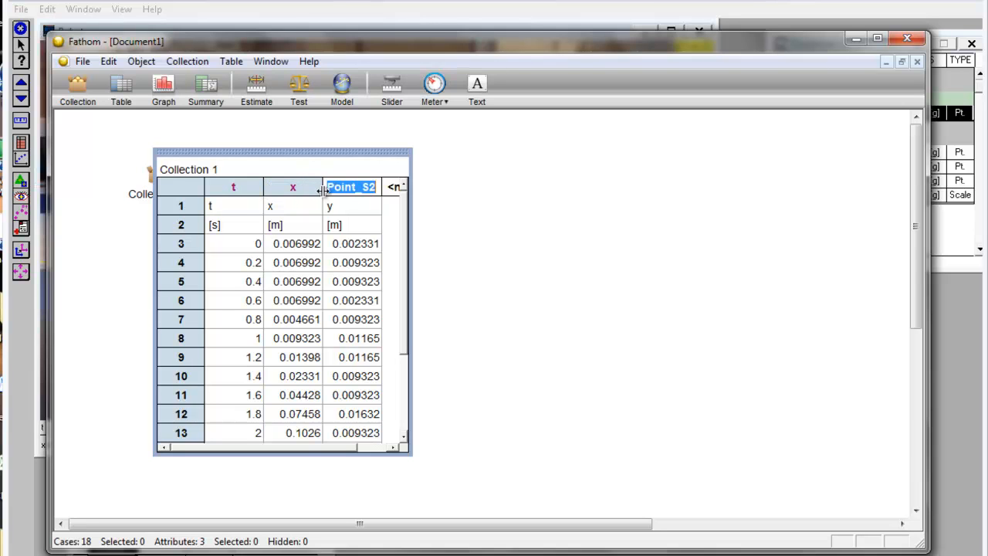
text(y)
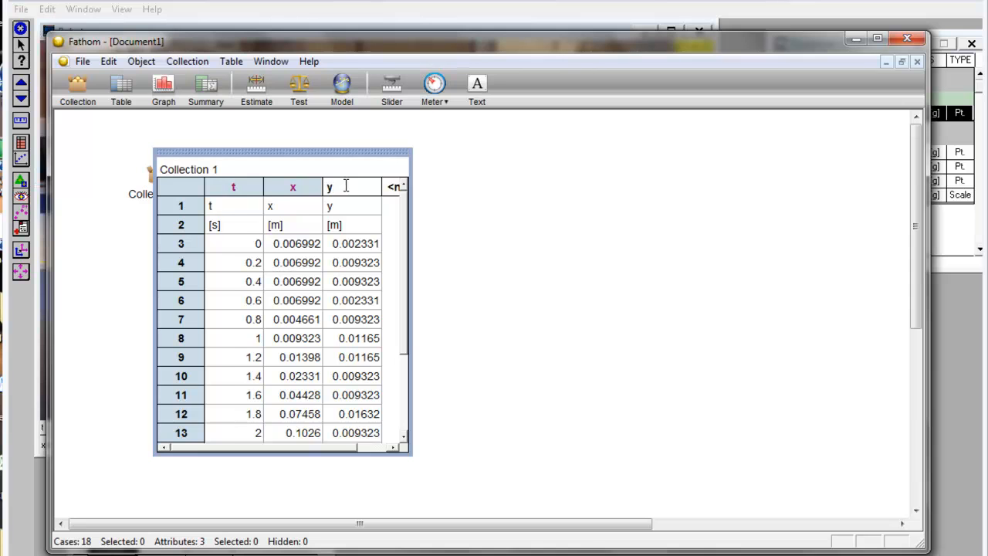
key(Tab)
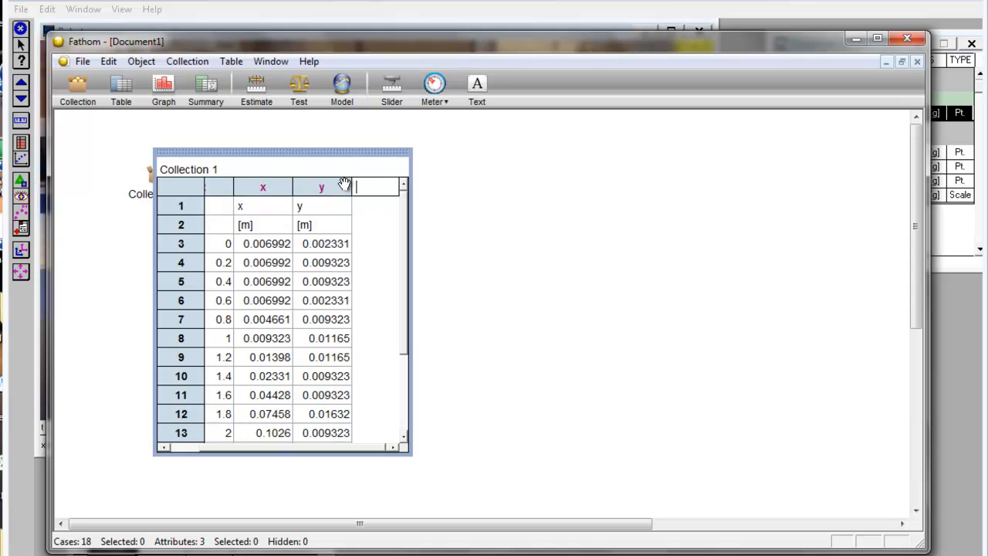
click(174, 449)
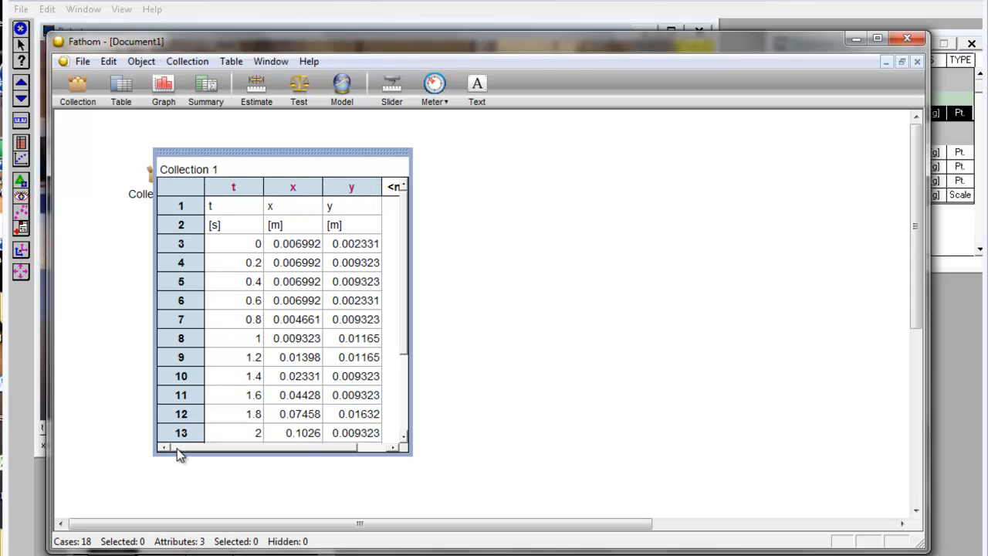
- Delete the first case, which holds the text labels t, x and y instead of data
click(186, 207)
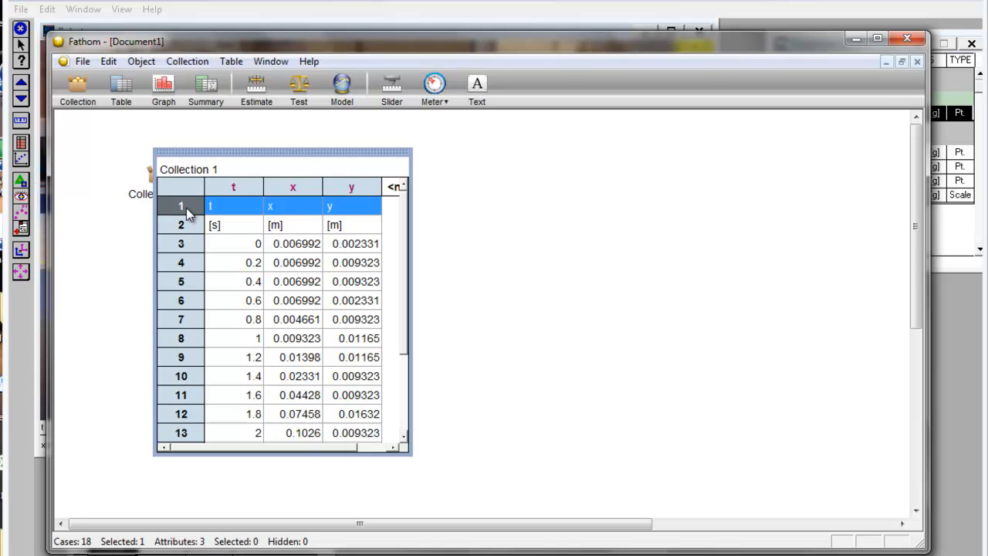
right_click(186, 207)
click(181, 207)
click(225, 207)
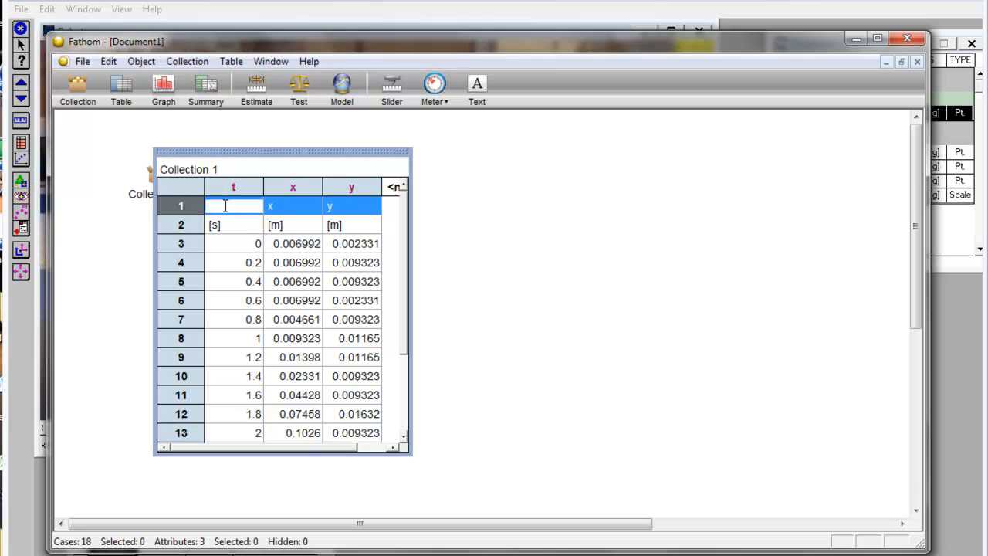
click(176, 207)
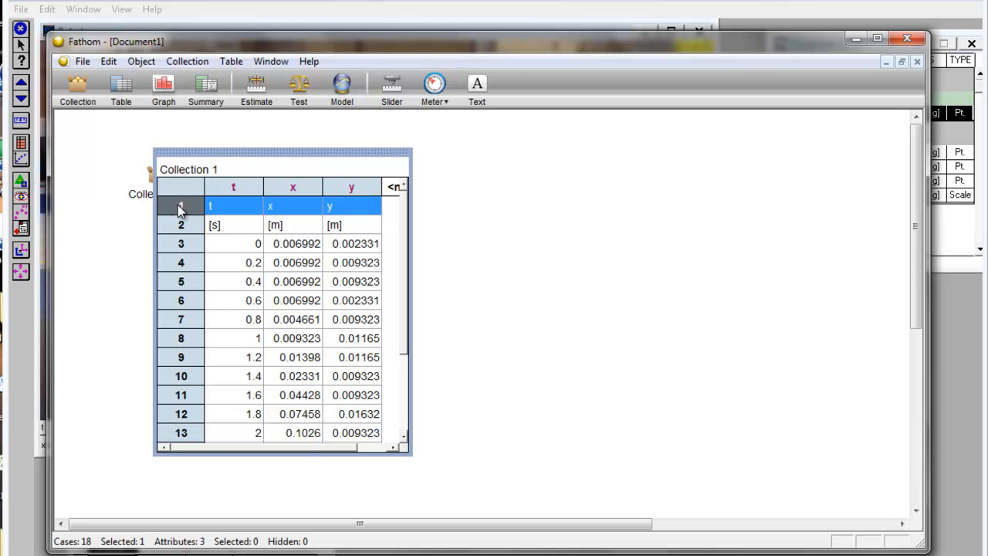
right_click(177, 205)
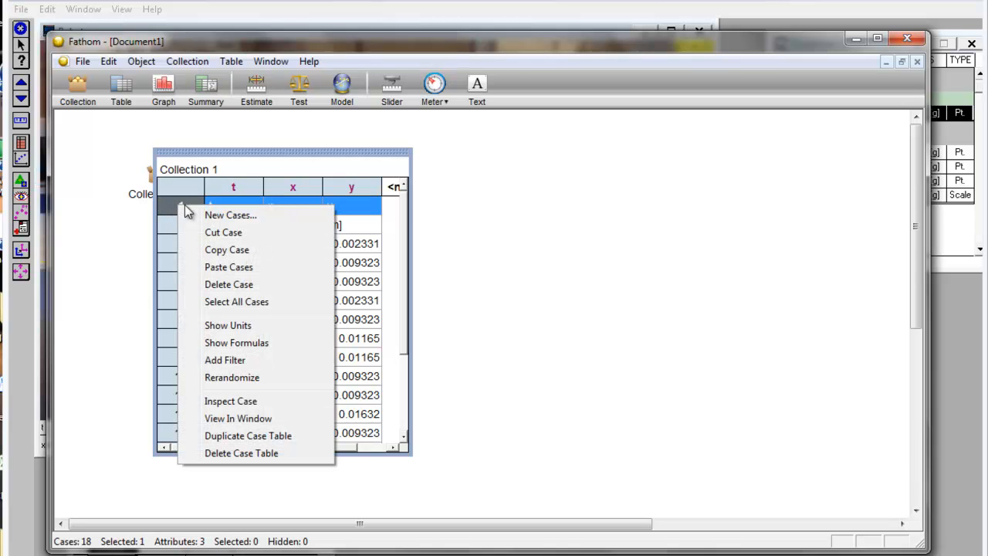
click(224, 282)
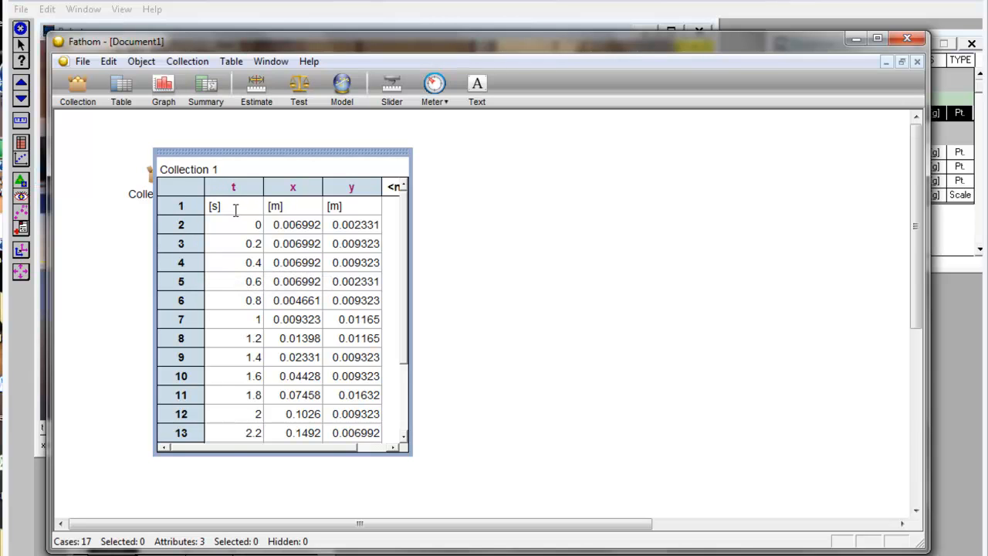
- Delete the case that holds the unit labels [s] and [m]
click(176, 205)
right_click(176, 206)
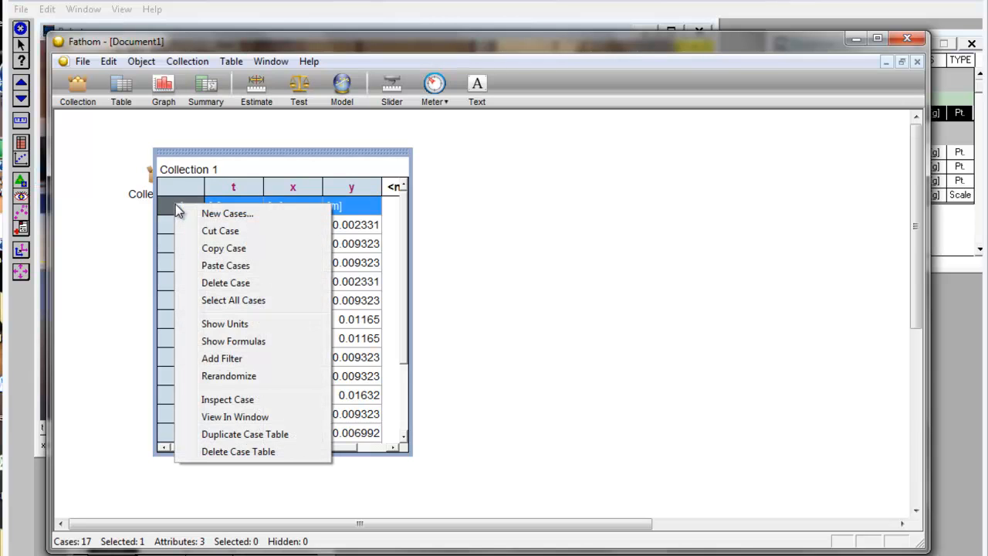
click(225, 283)
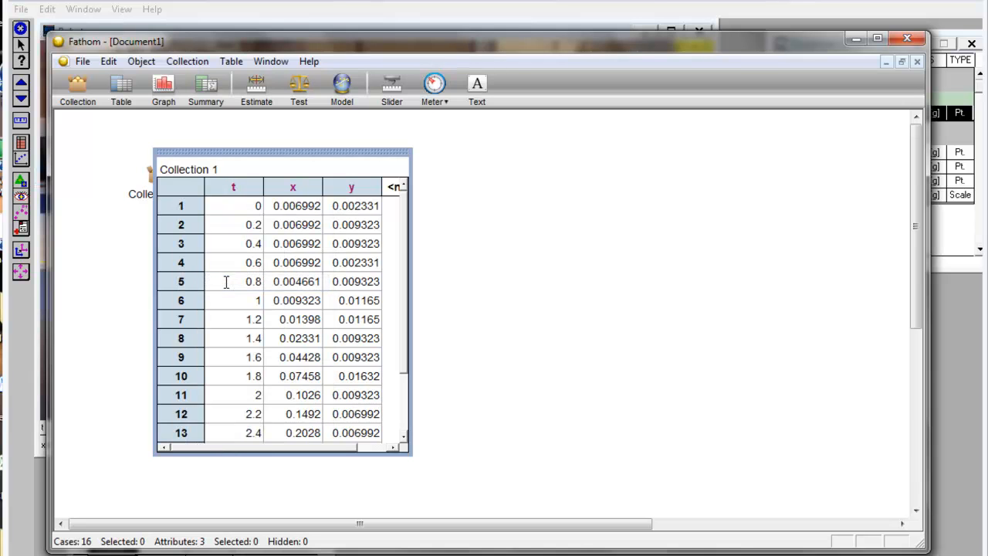
- Show the units row in the case table and set the unit of t to seconds
right_click(186, 205)
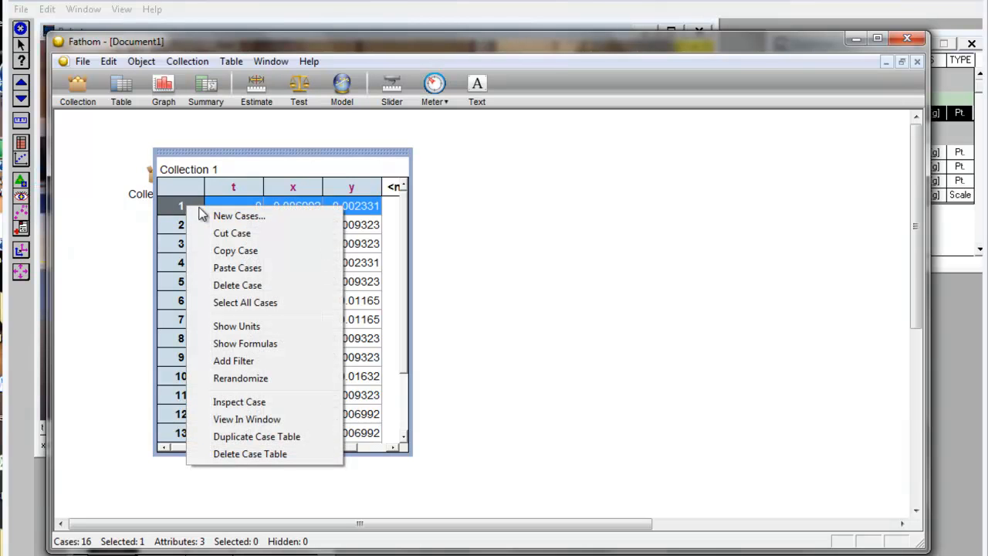
click(235, 333)
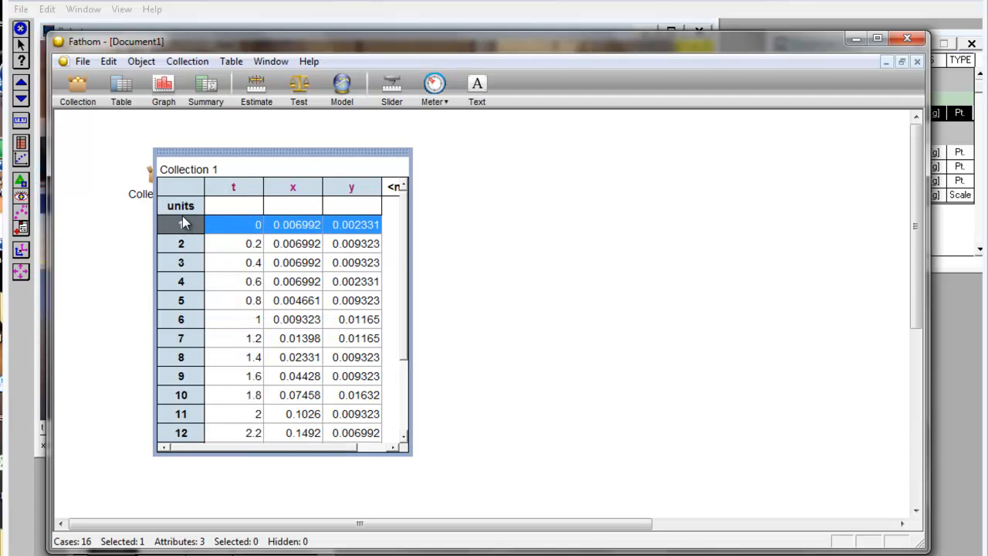
click(233, 206)
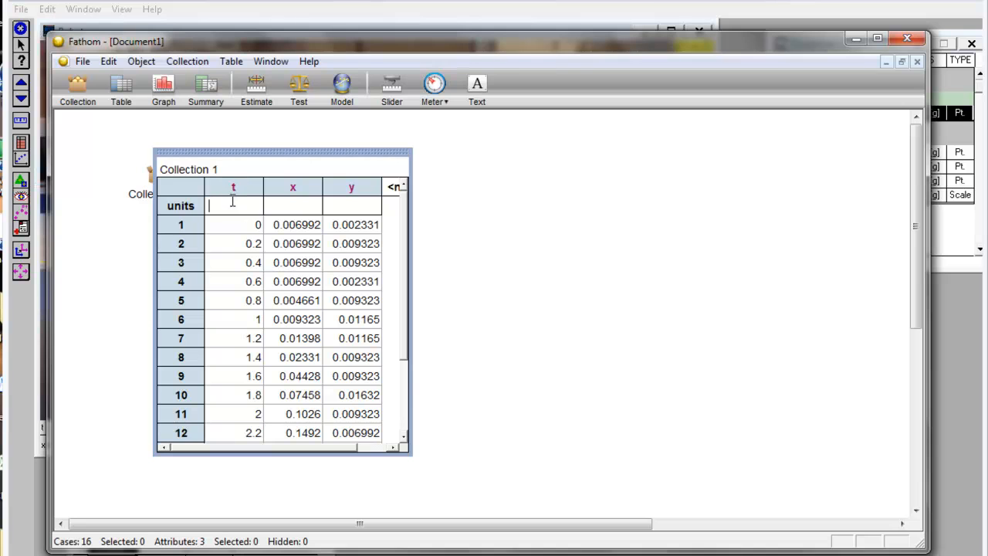
text(seconds)
key(Return)
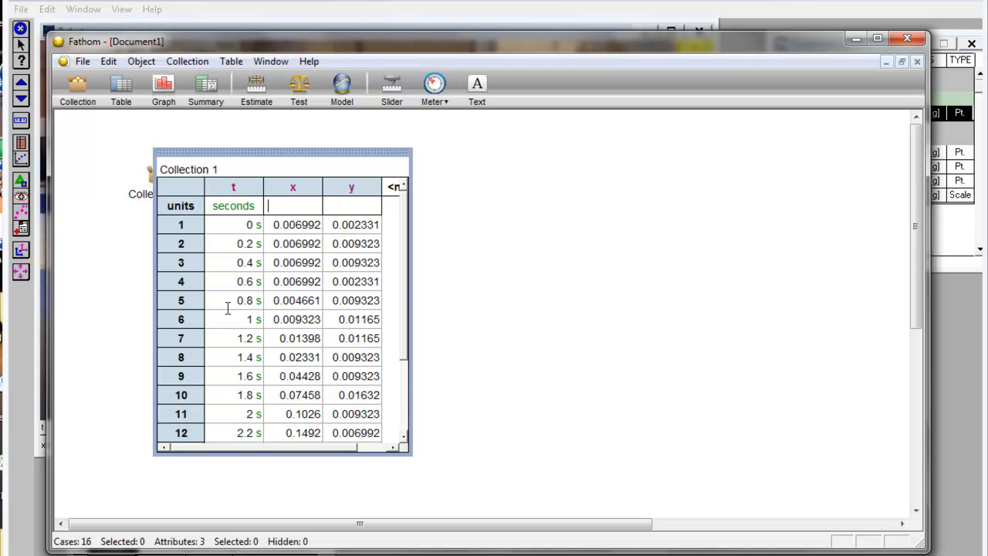
- Set the units of both x and y to meters
click(296, 205)
text(meters)
key(Return)
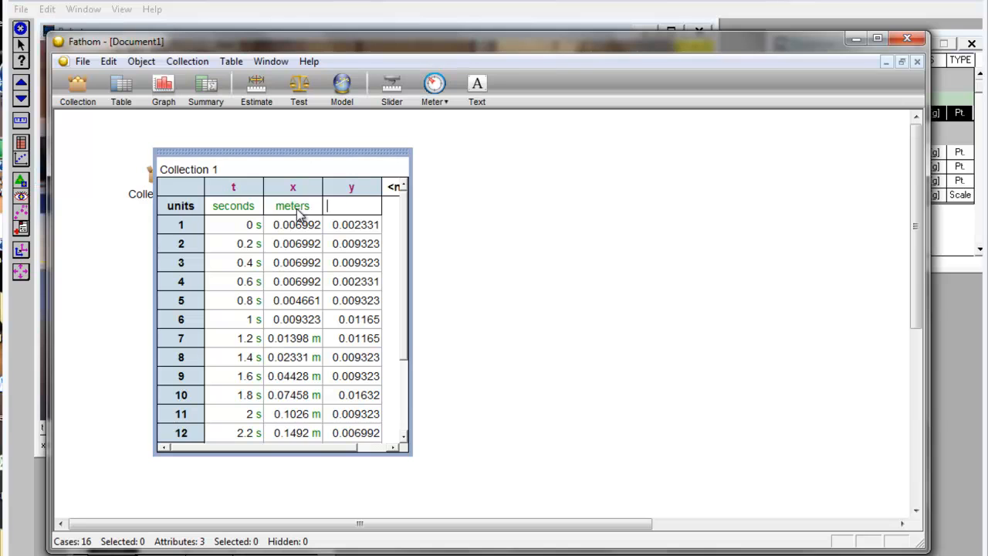
text(meters)
key(Return)
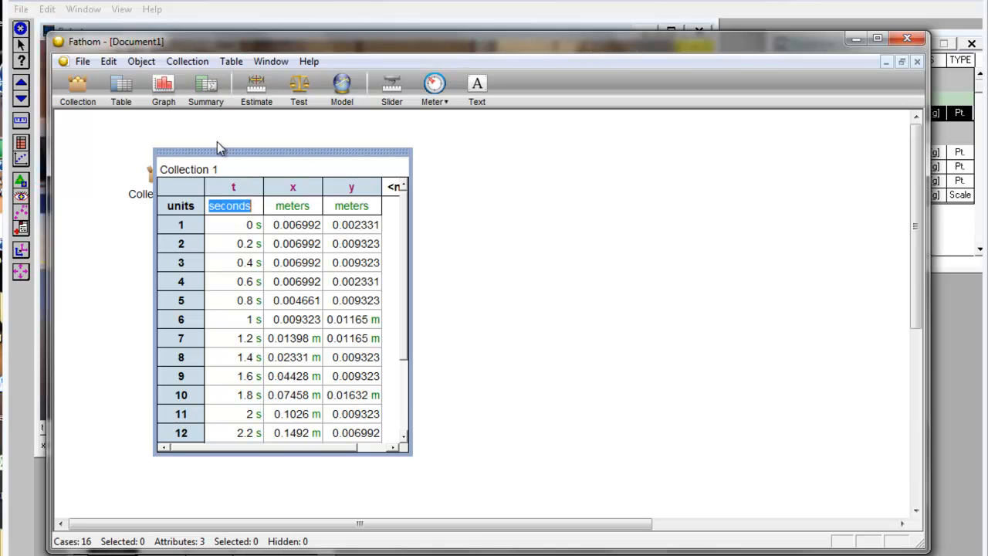
- Add a graph beside the case table with t on the horizontal axis and x on the vertical axis
drag(213, 92, 474, 174)
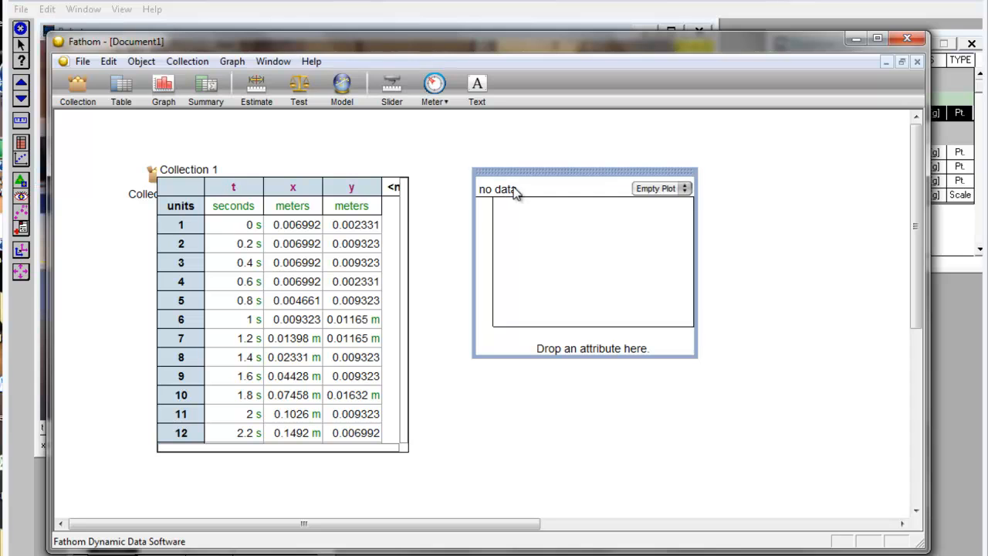
click(234, 187)
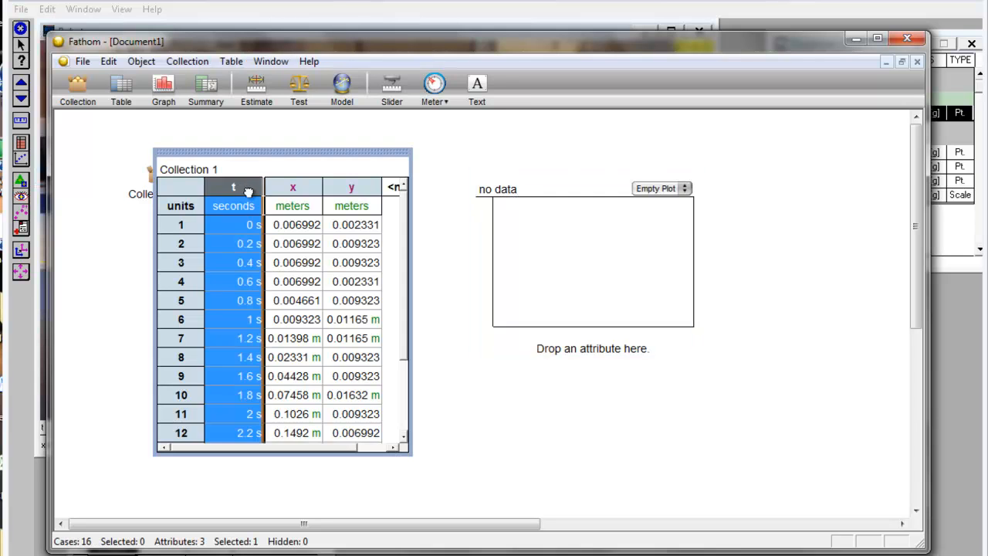
drag(341, 241, 557, 346)
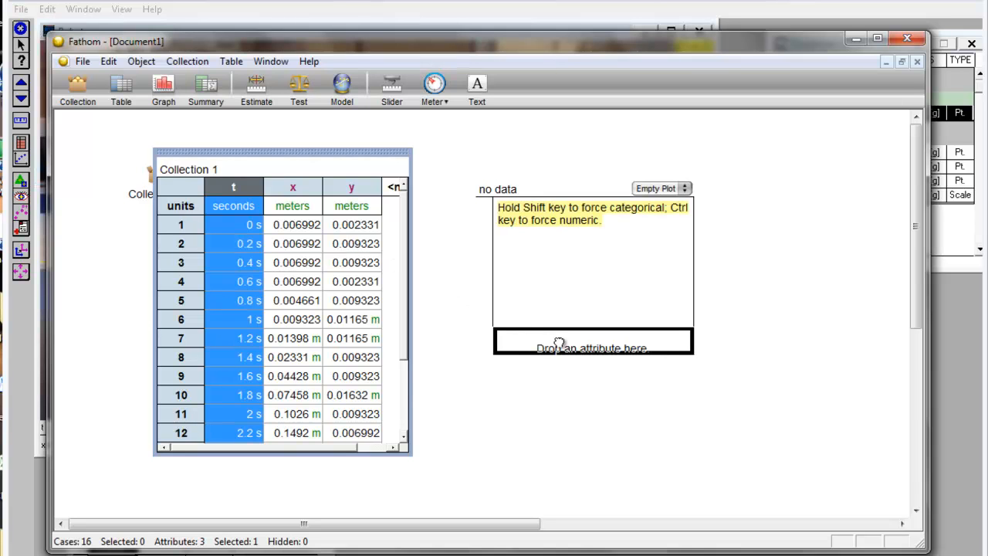
drag(559, 344, 558, 346)
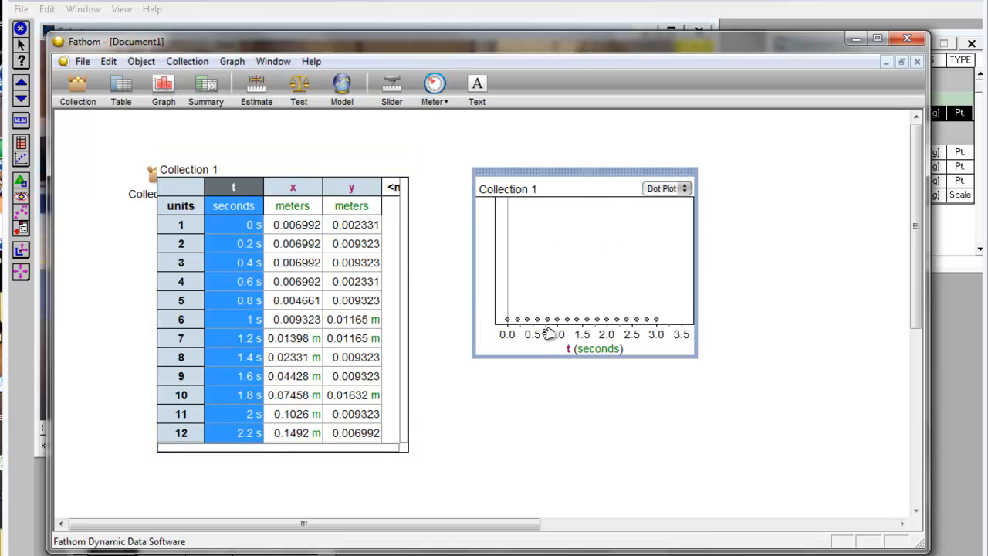
click(298, 188)
drag(316, 190, 487, 236)
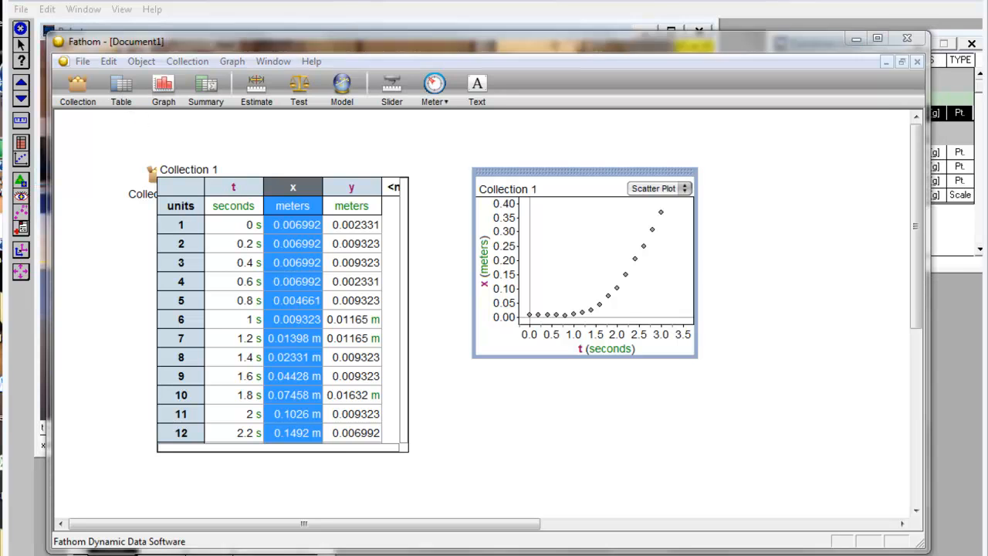
key(alt+Tab)
key(alt+Tab)
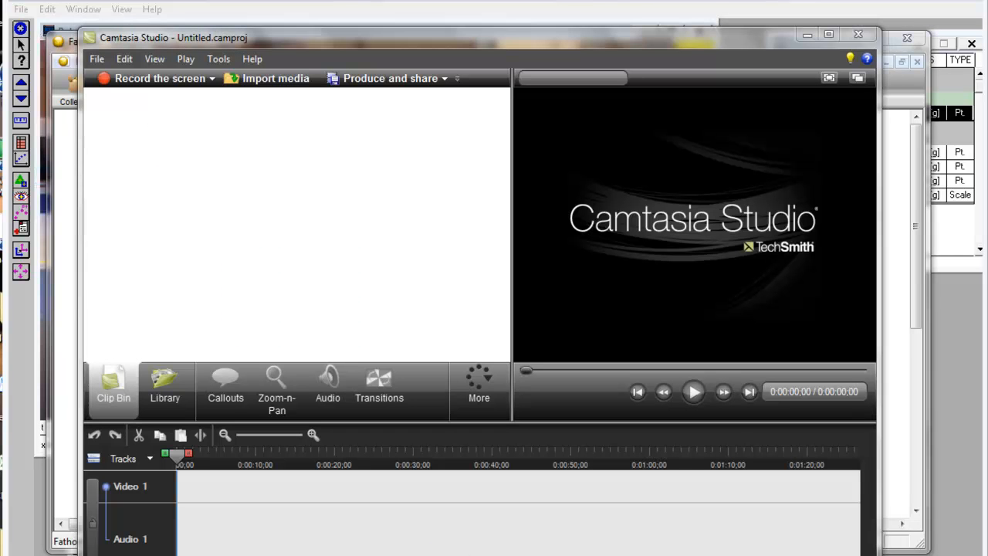